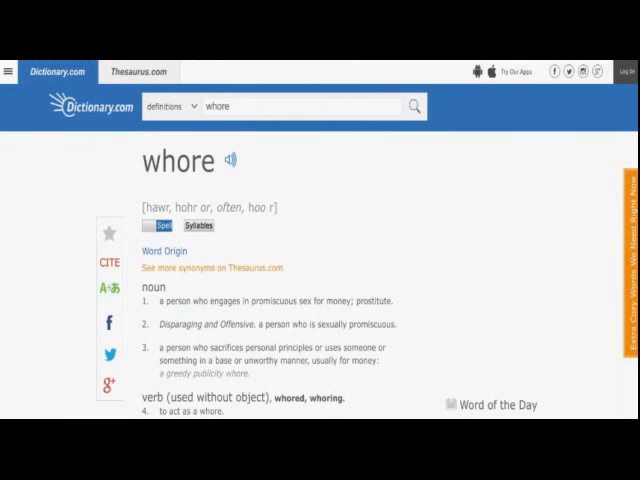
scroll(320, 300, down, 1)
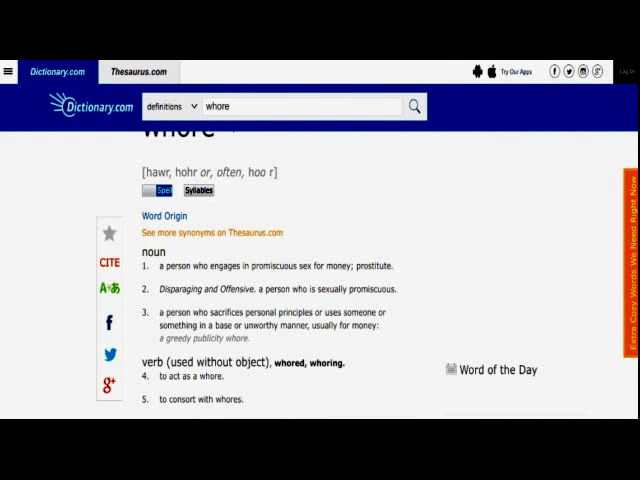
scroll(320, 300, up, 1)
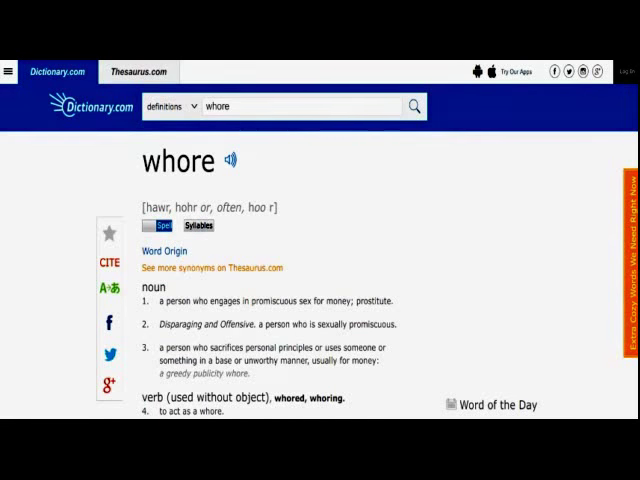
Highlight the first noun definition, then the second definition calling a promiscuous person disparaging and offensive
drag(160, 300, 392, 300)
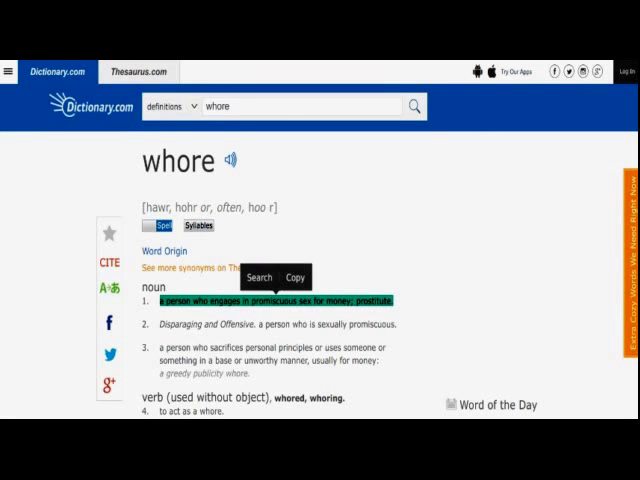
drag(395, 324, 160, 324)
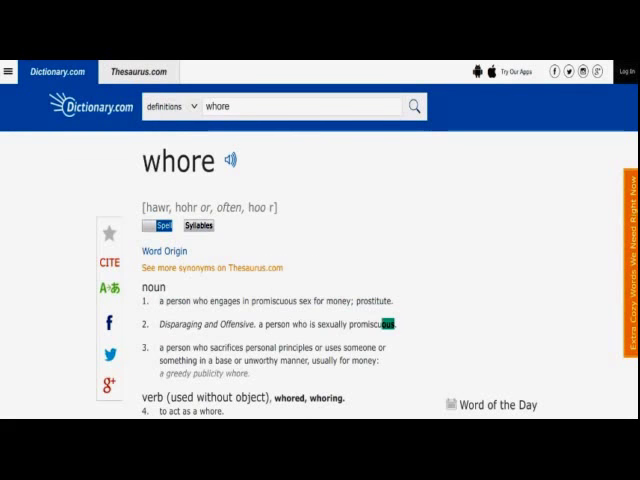